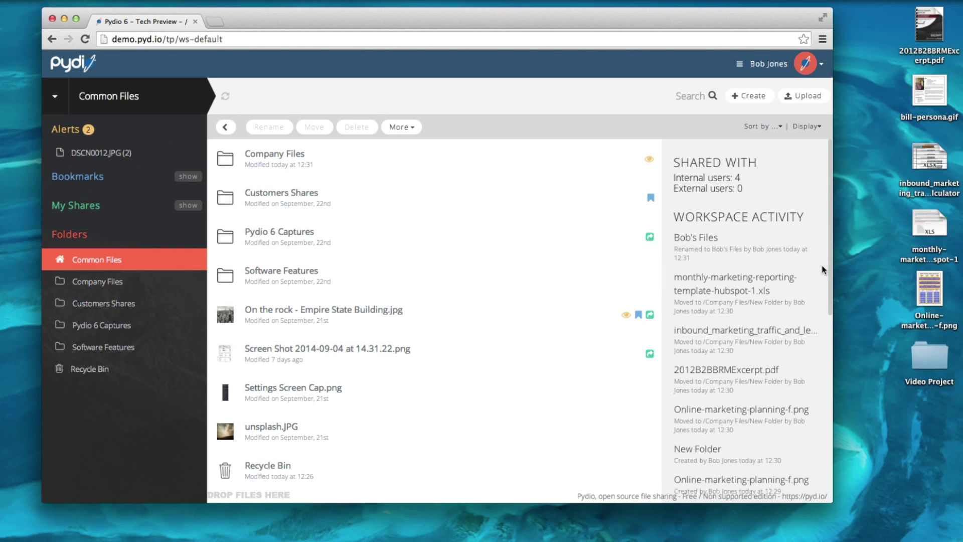
Upload Online-marketing-planning-f.png into Common Files and generate a public link for it.
left_click_drag(933, 280, 543, 316)
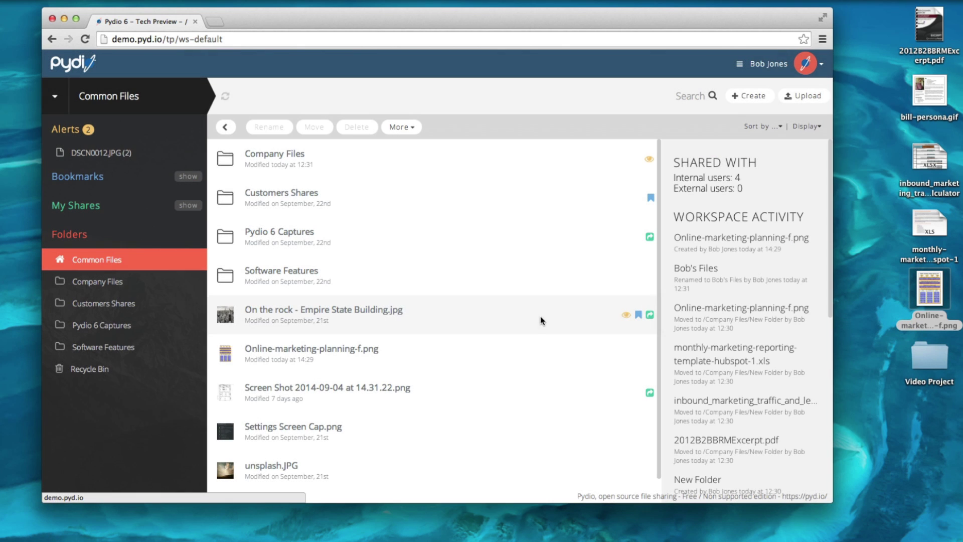
left_click(513, 351)
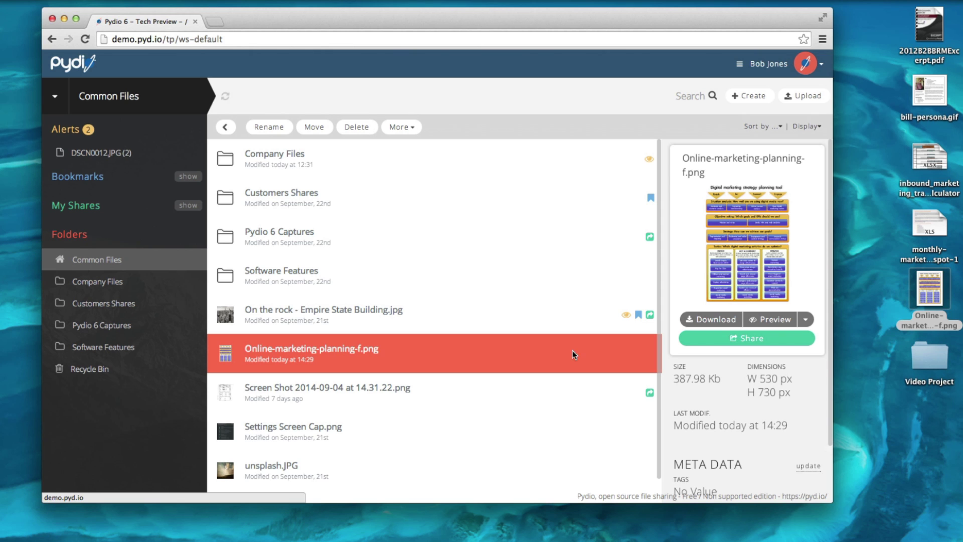
left_click(736, 345)
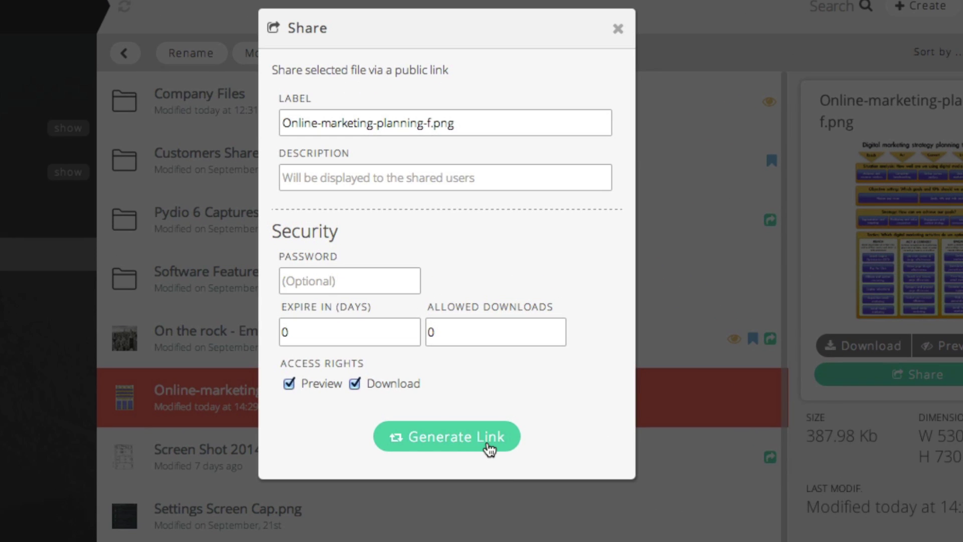
left_click(489, 443)
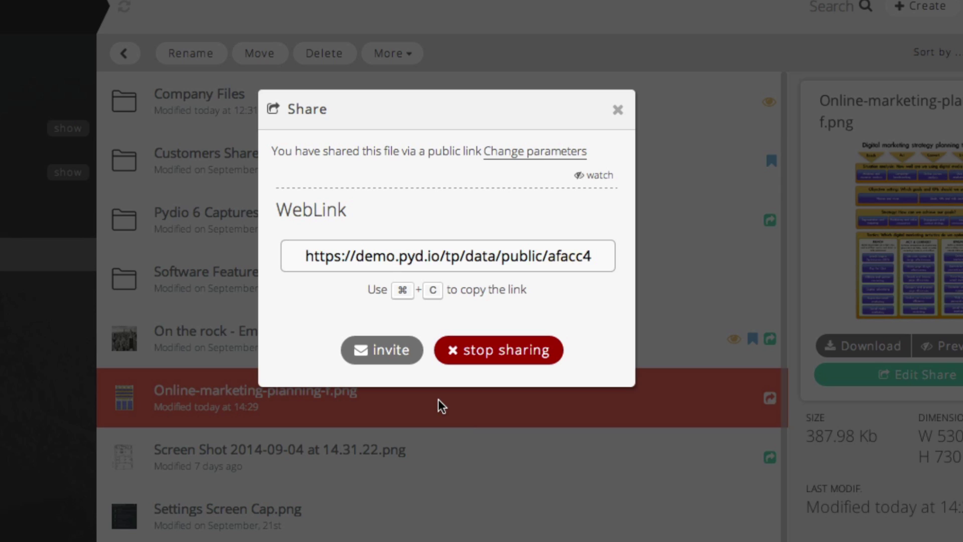
Send the link invitation to david and an external e-mail address, then select the link URL.
left_click(392, 350)
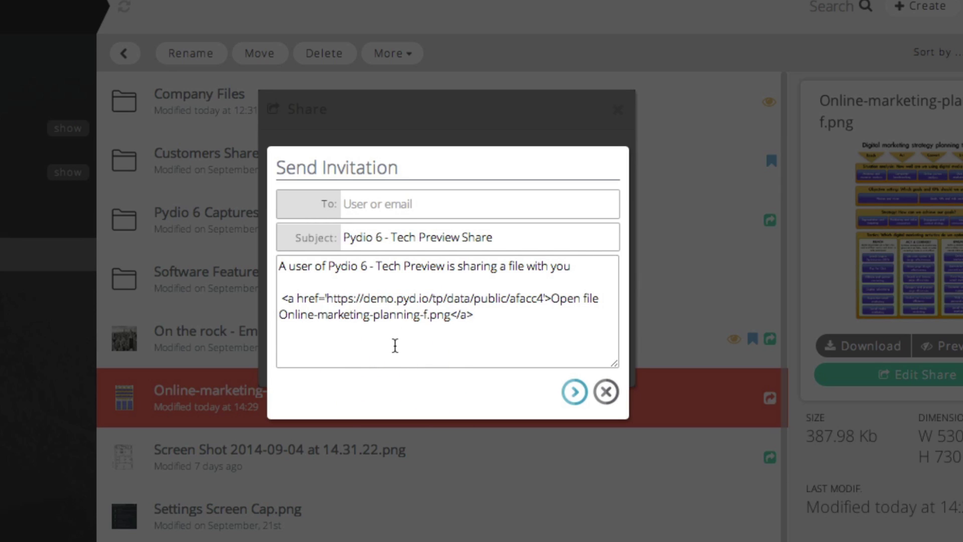
left_click(393, 203)
type("dav")
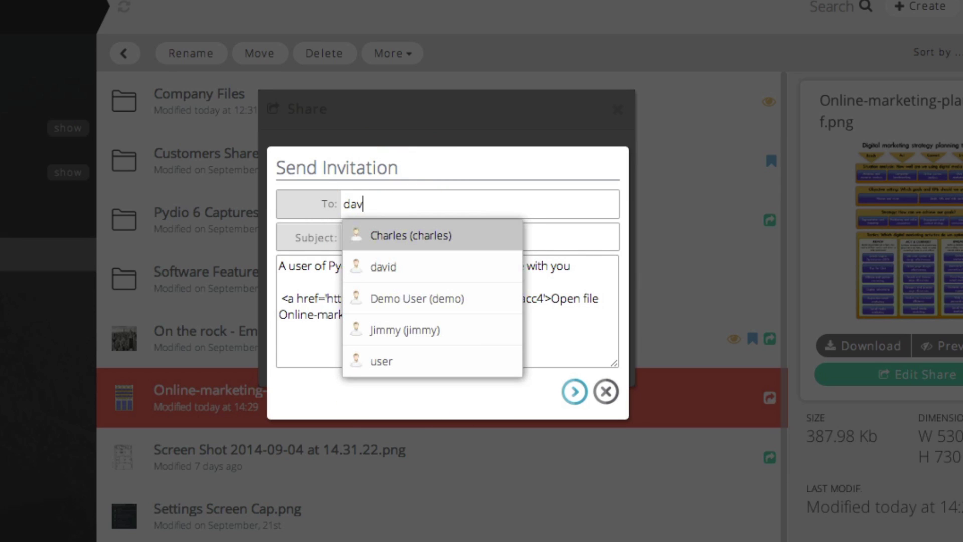
type("id")
left_click(392, 264)
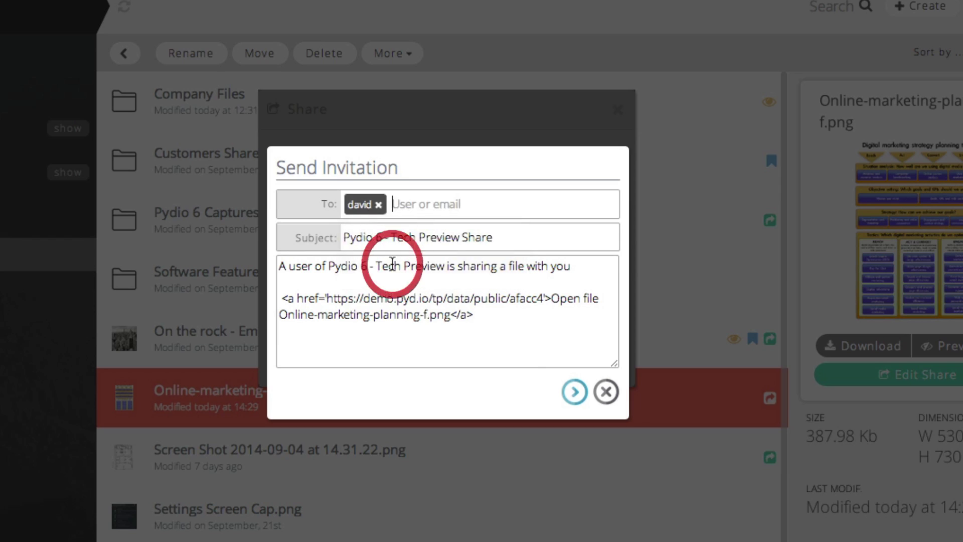
type("john@example.com")
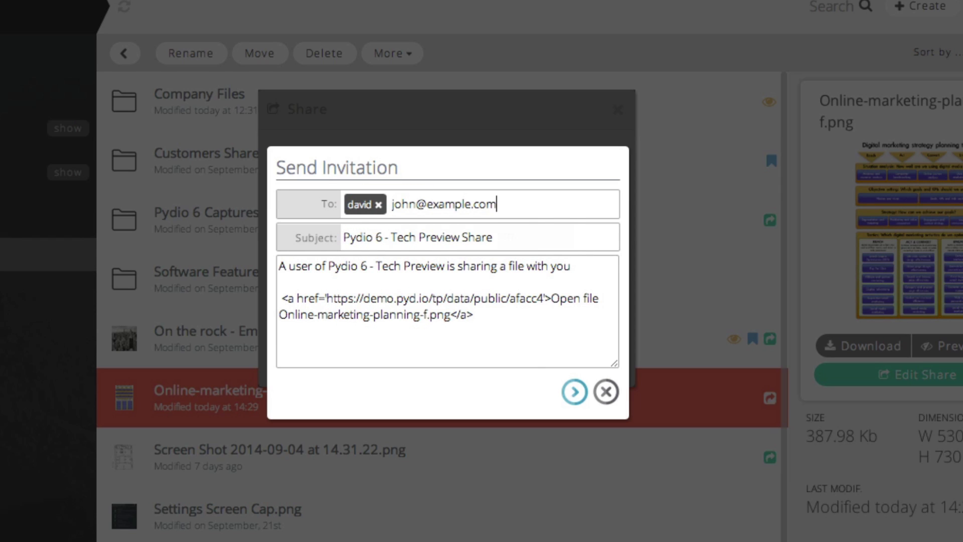
left_click(419, 245)
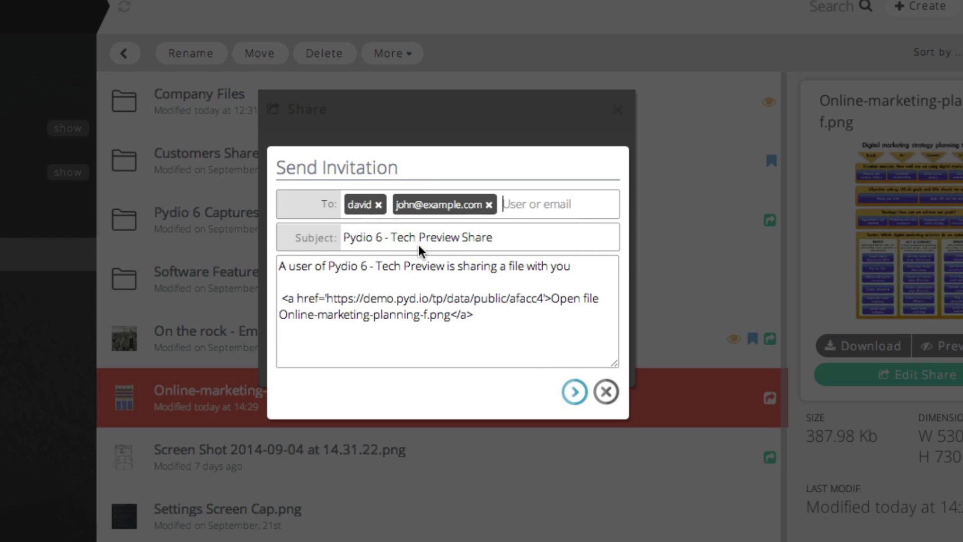
left_click(575, 392)
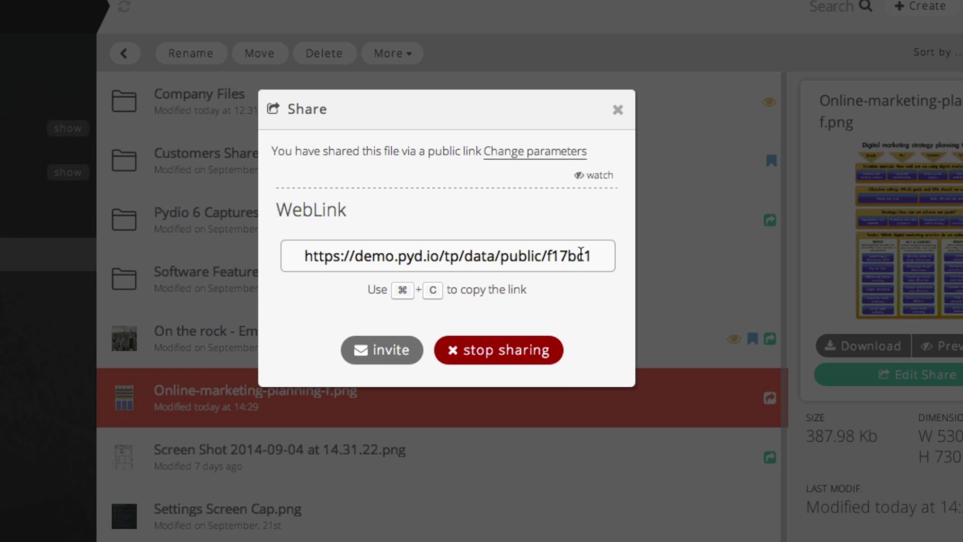
left_click(580, 255)
key("super+c")
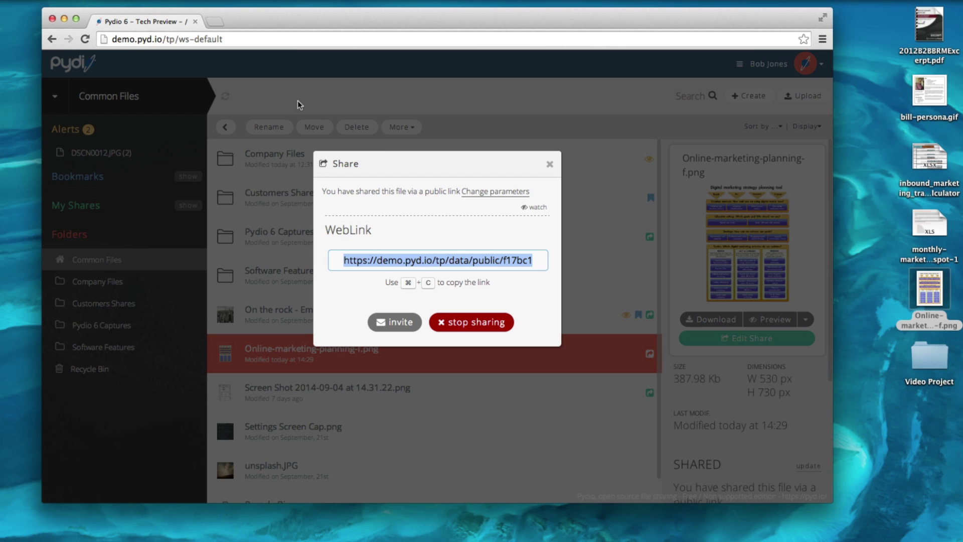
Paste the copied public link into a new Chrome tab to load the shared file page.
left_click(218, 21)
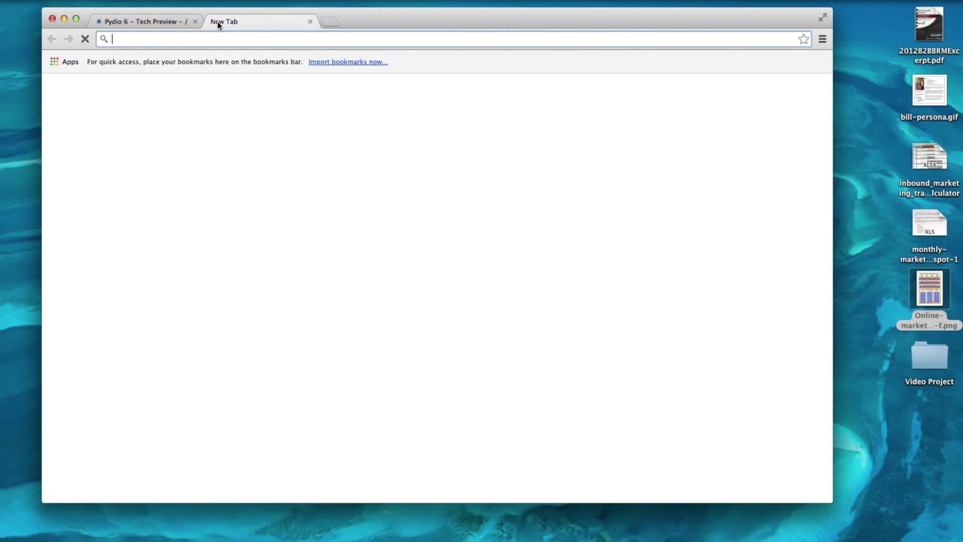
key("super+v")
key("Return")
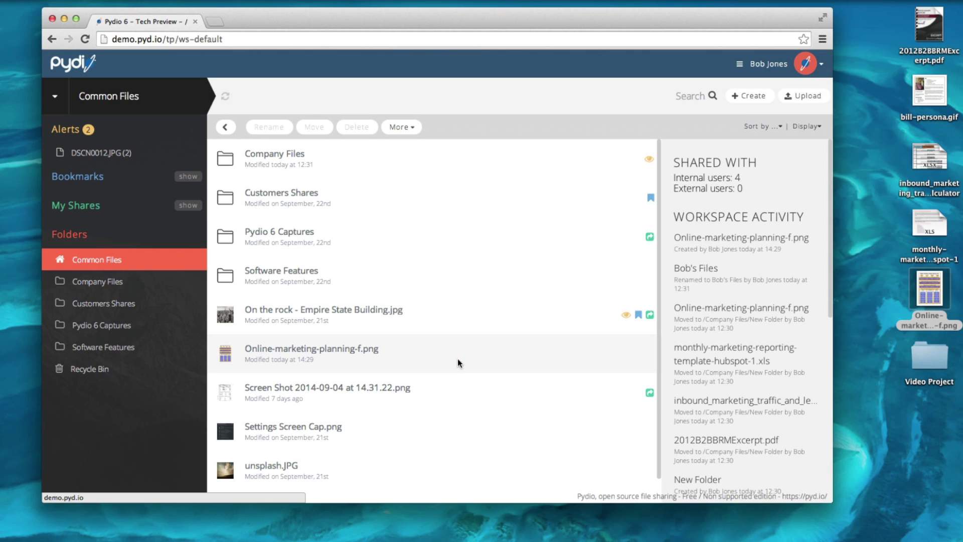
Regenerate Online-marketing-planning-f.png's public link with a password and select its URL to copy.
left_click(457, 359)
left_click(775, 348)
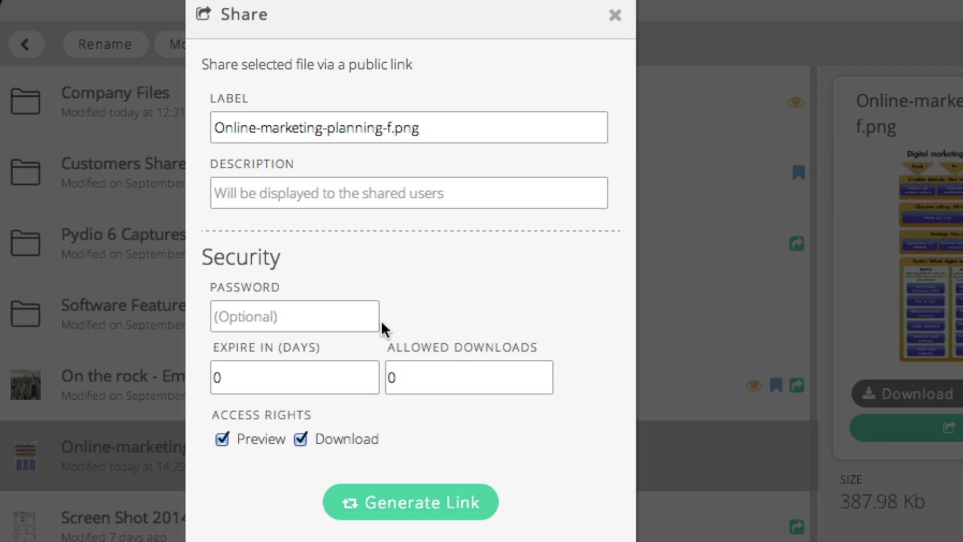
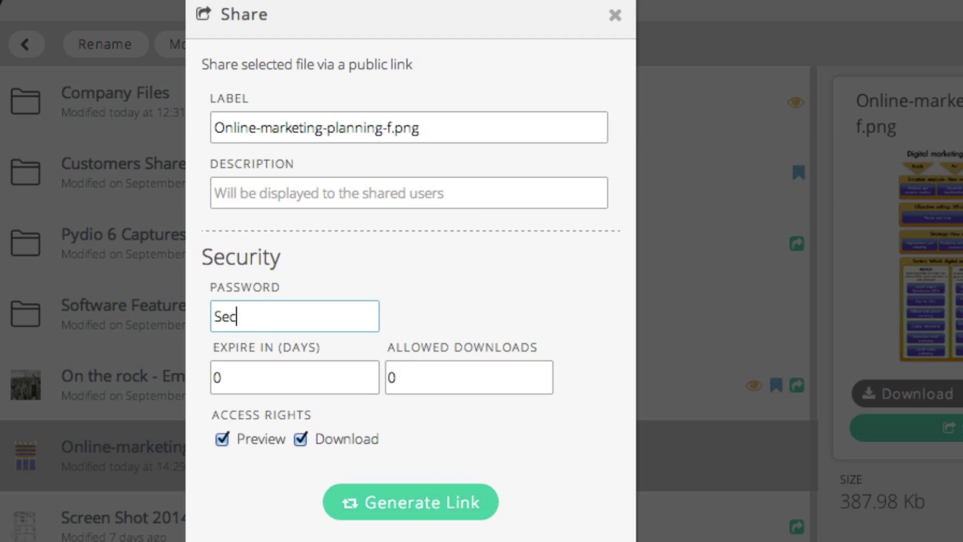
left_click(373, 512)
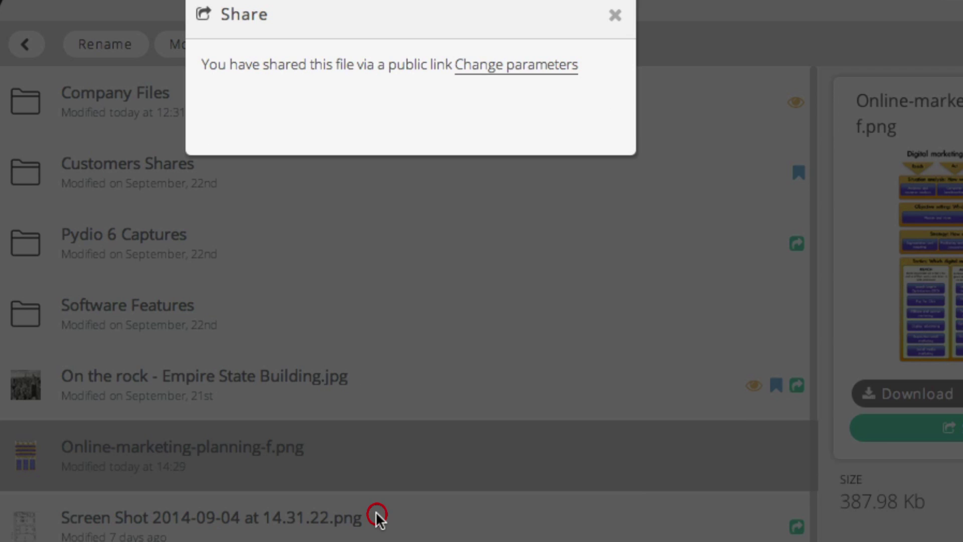
left_click(390, 285)
key("super+c")
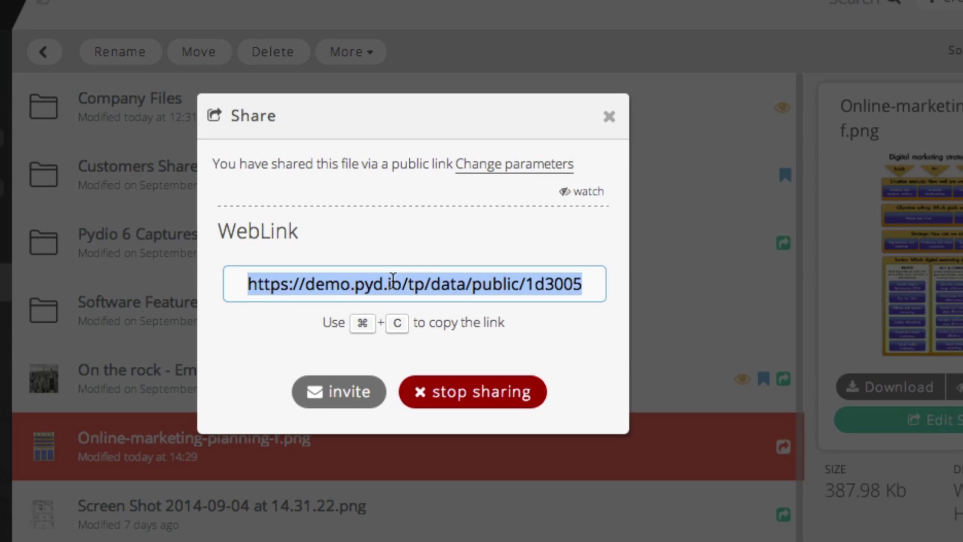
Load the copied link in a new tab and unlock it with the link's password.
left_click(211, 21)
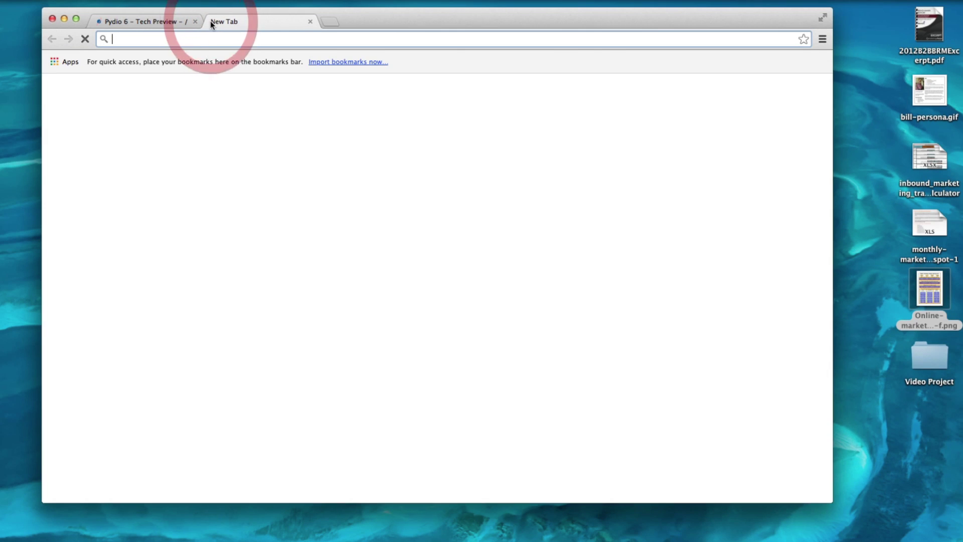
key("super+v")
key("Return")
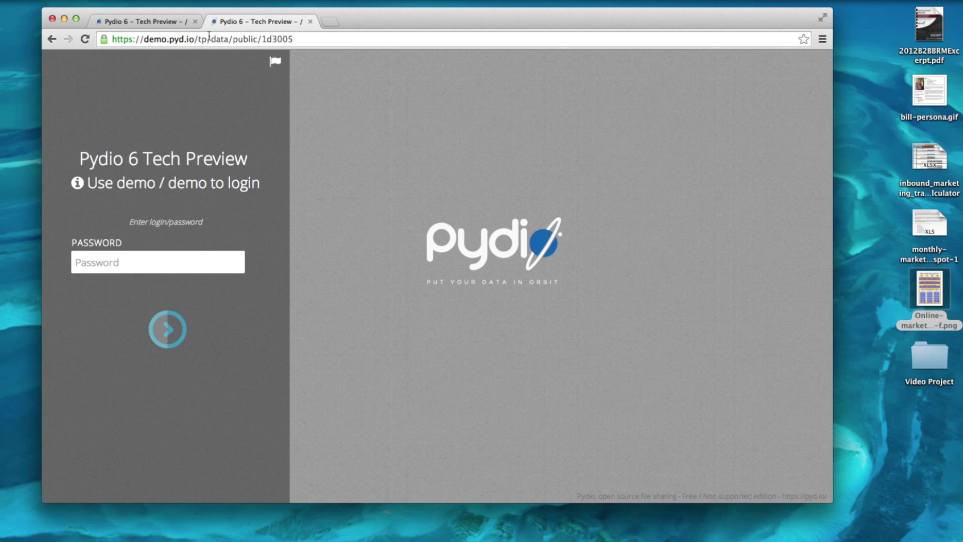
left_click(187, 261)
type("d")
left_click(172, 327)
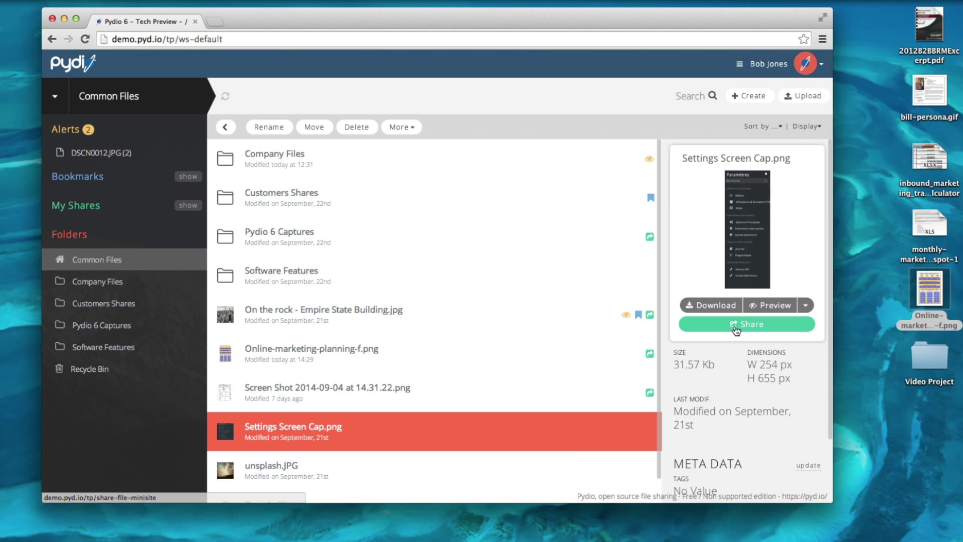
Share Settings Screen Cap.png with a link expiring in 10 days and allowing 5 downloads.
left_click(735, 326)
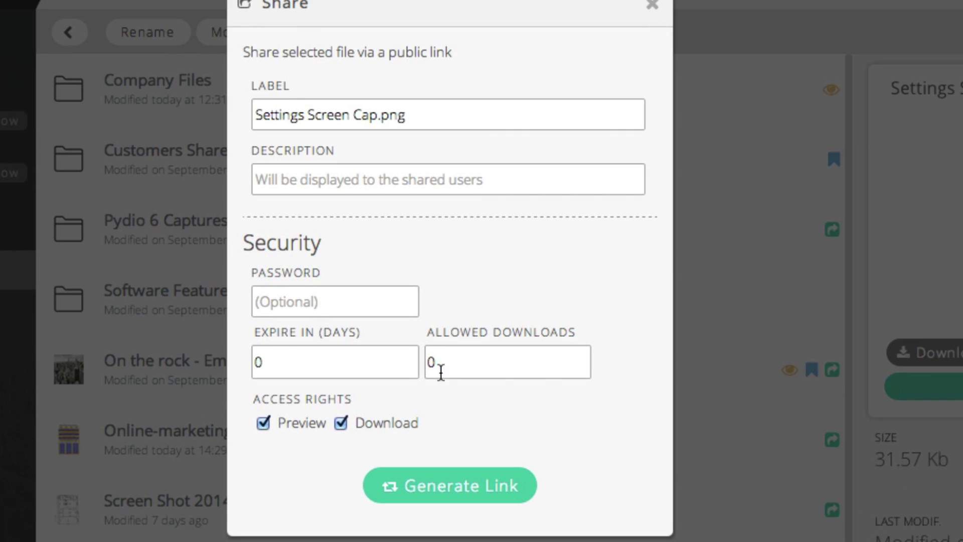
left_click(350, 371)
key("BackSpace")
type("10")
left_click(441, 365)
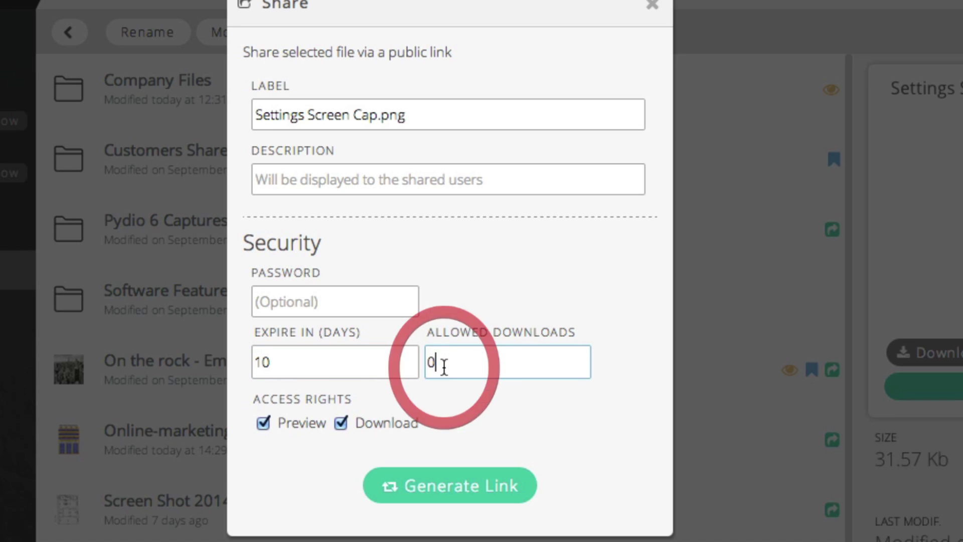
key("BackSpace")
type("5")
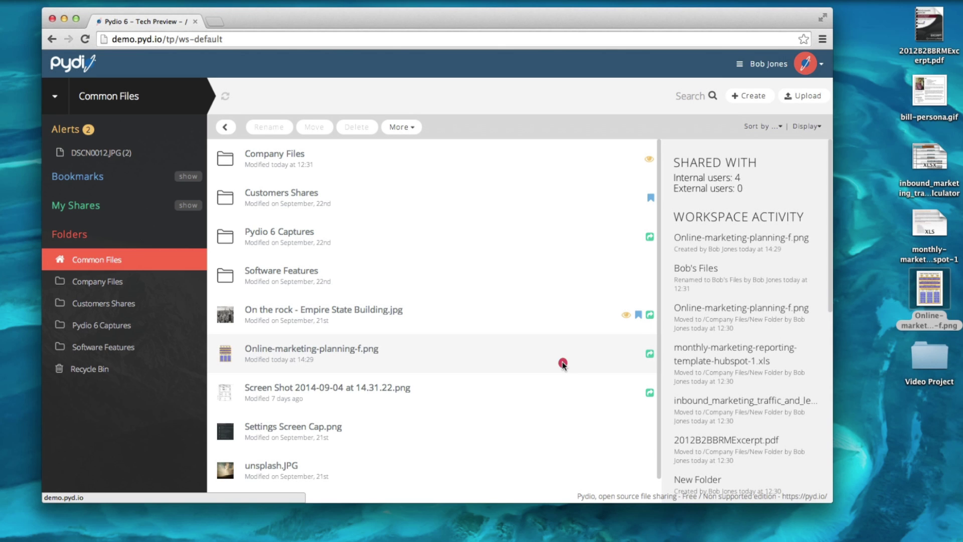
Replace the link handle 1d3005 with marketplan in the file's share parameters and update it.
left_click(563, 363)
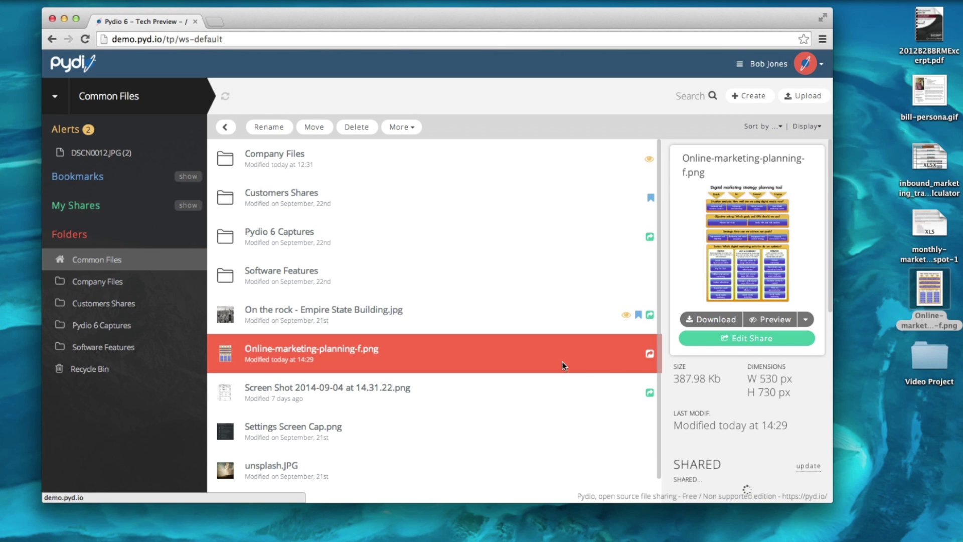
left_click(748, 344)
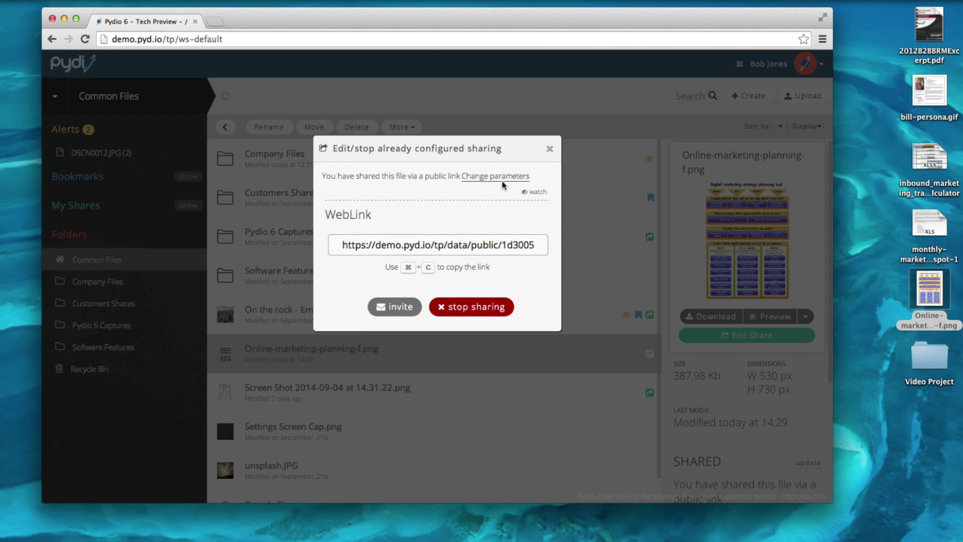
left_click(501, 179)
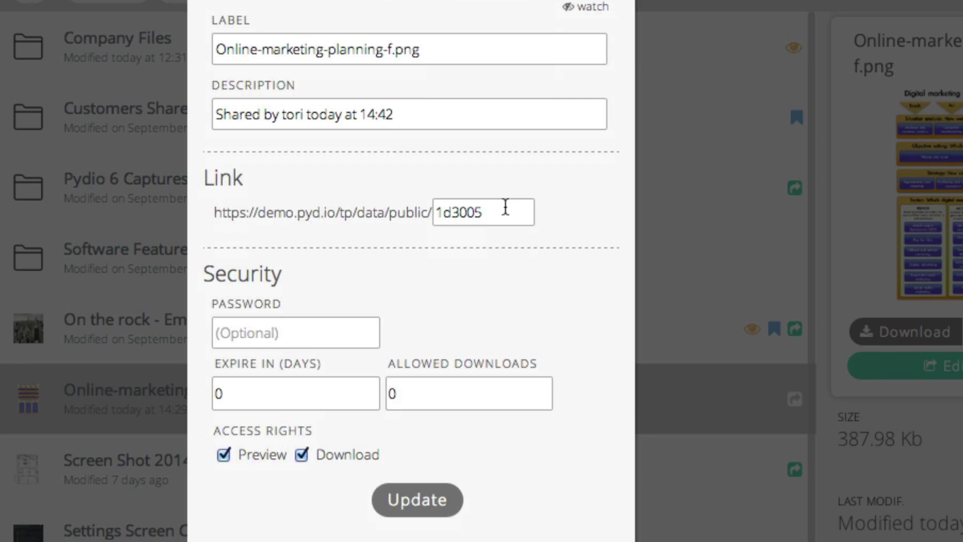
double_click(505, 208)
type("marketplan")
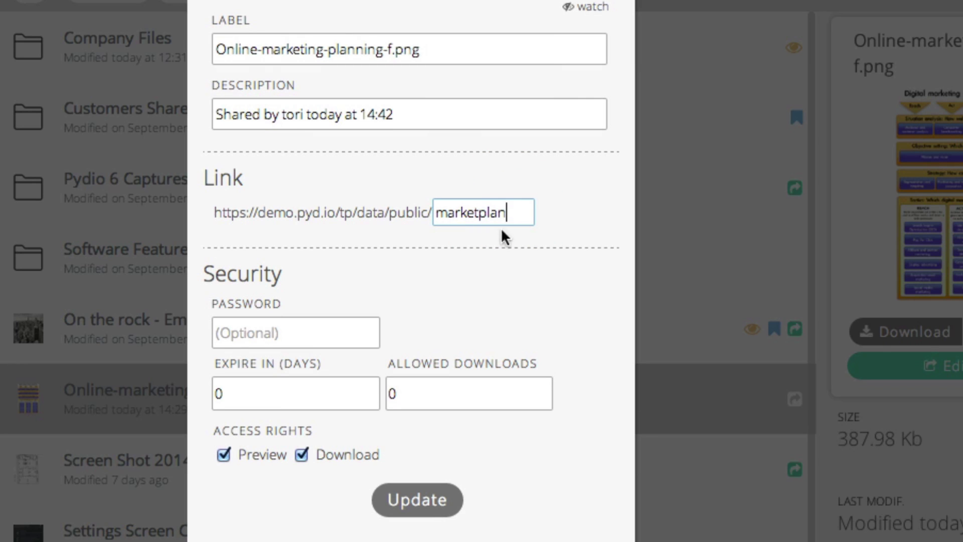
left_click(421, 517)
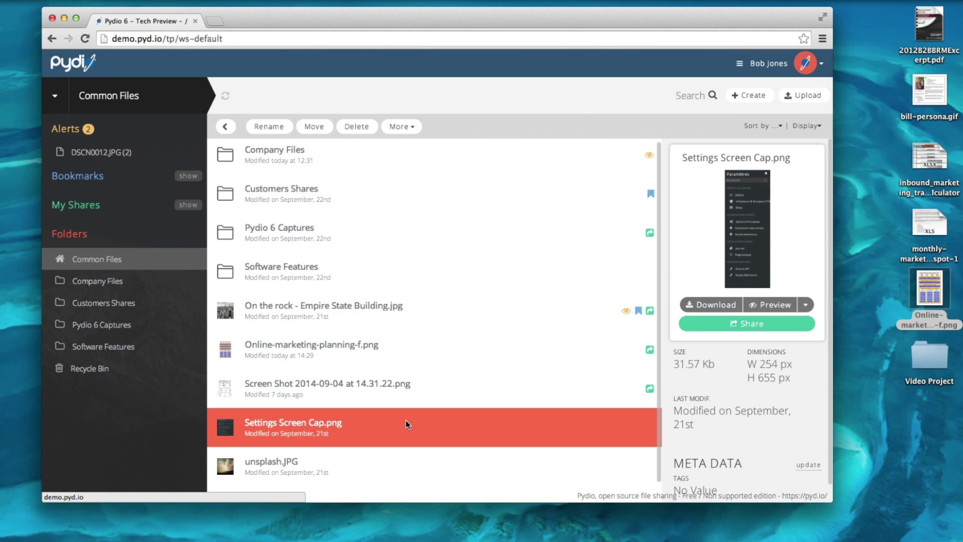
Start sharing Settings Screen Cap.png and uncheck the Preview access right.
left_click(700, 329)
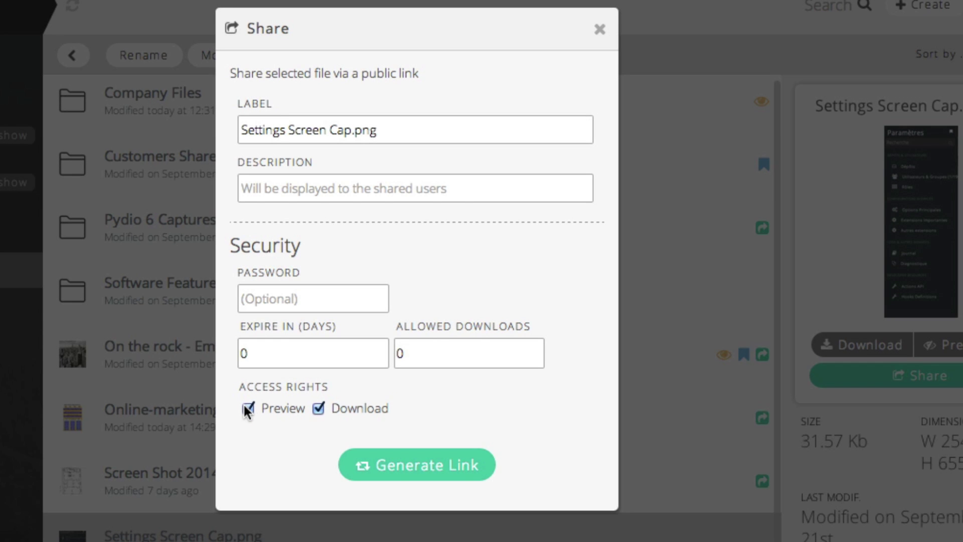
left_click(248, 408)
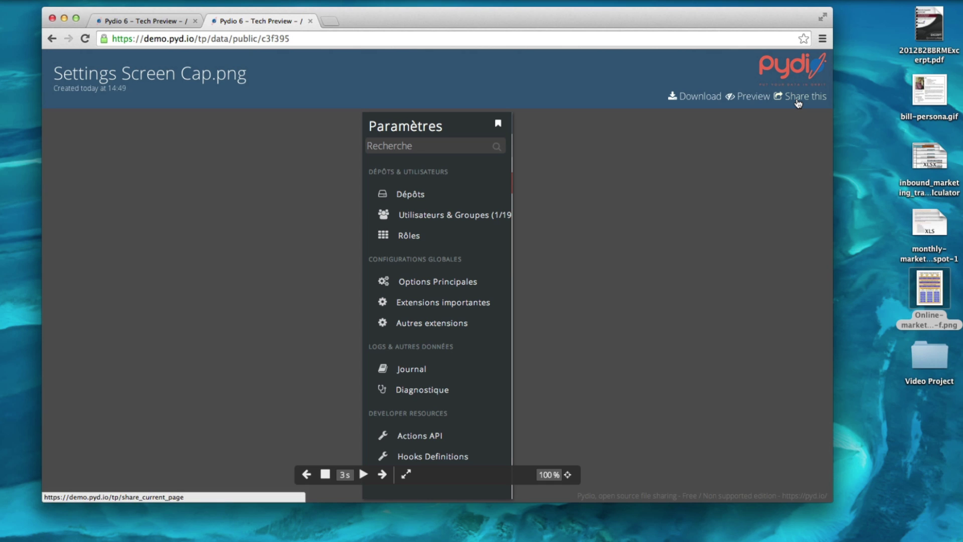
Show the Share this panel with the page link, original image, thumbnail and download URLs.
left_click(798, 103)
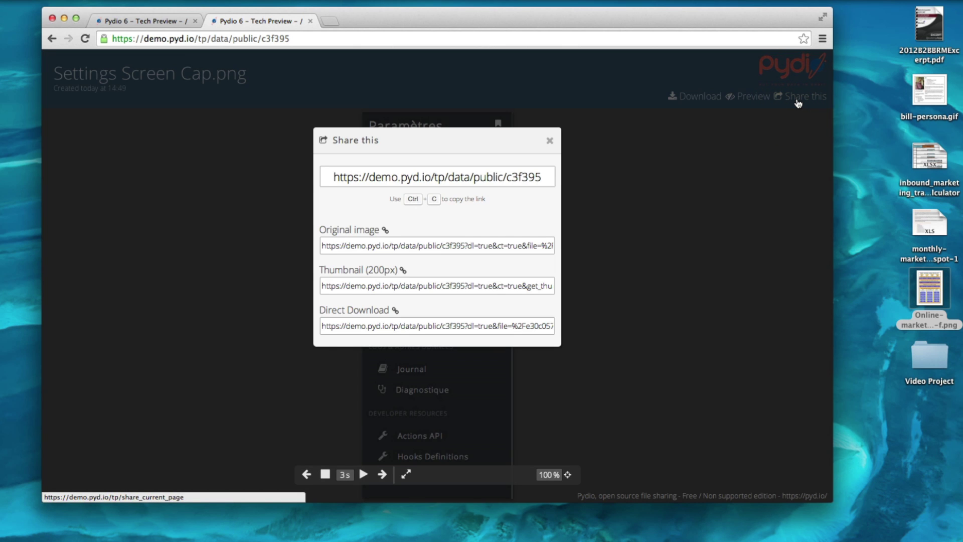